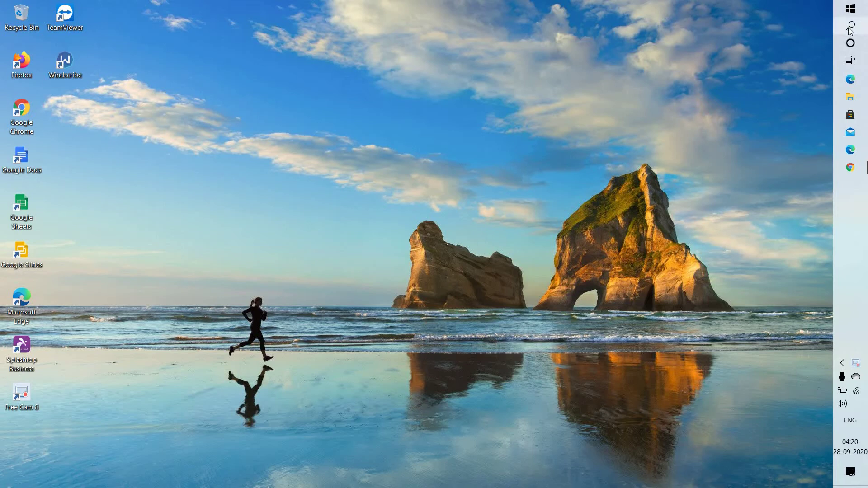
- Launch Settings from the Start button's shortcut menu and maximize the window
right_click(850, 8)
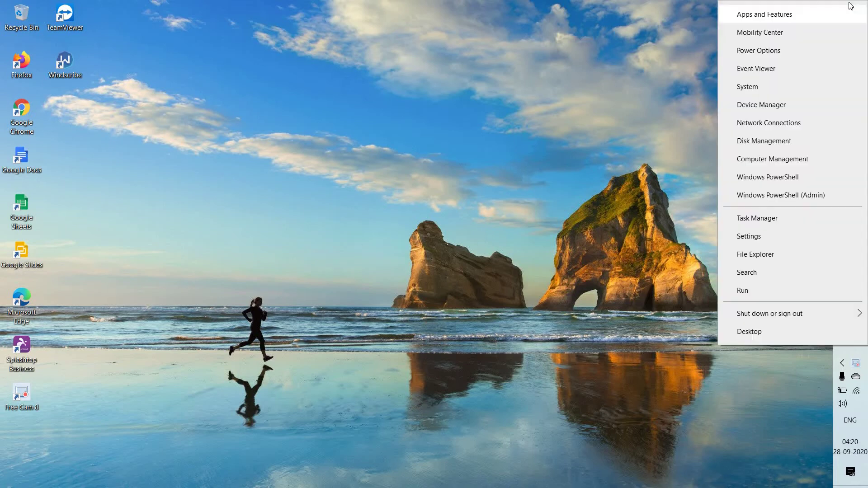
left_click(746, 237)
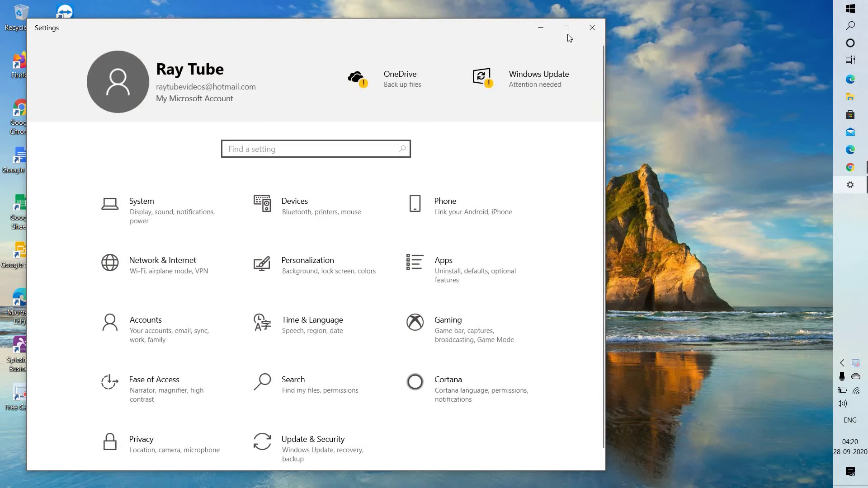
left_click(567, 31)
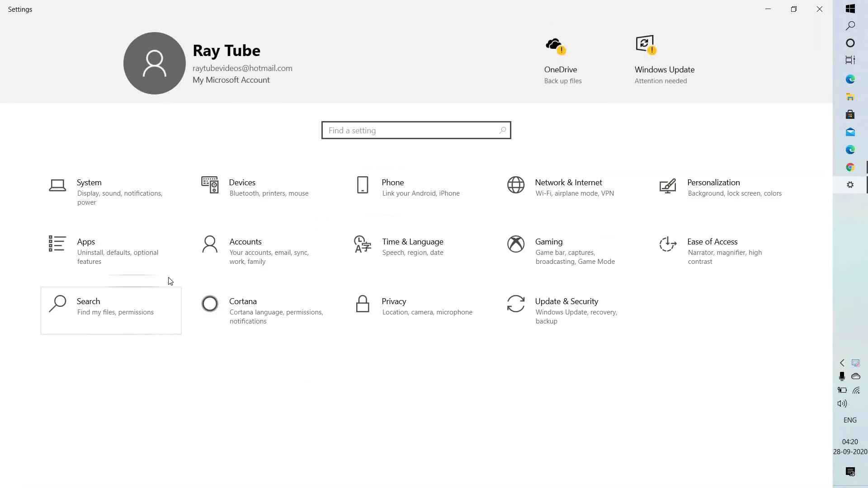
- Go to Accounts > Sign-in options and begin Windows Hello Fingerprint setup
left_click(277, 260)
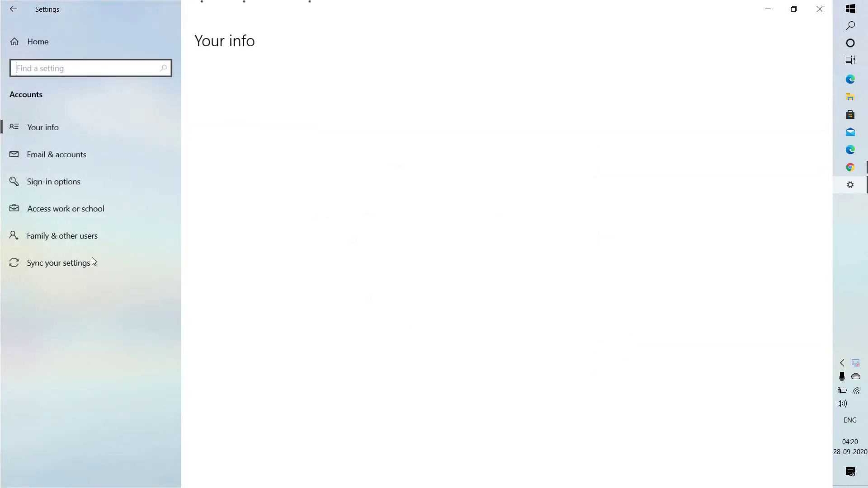
left_click(61, 185)
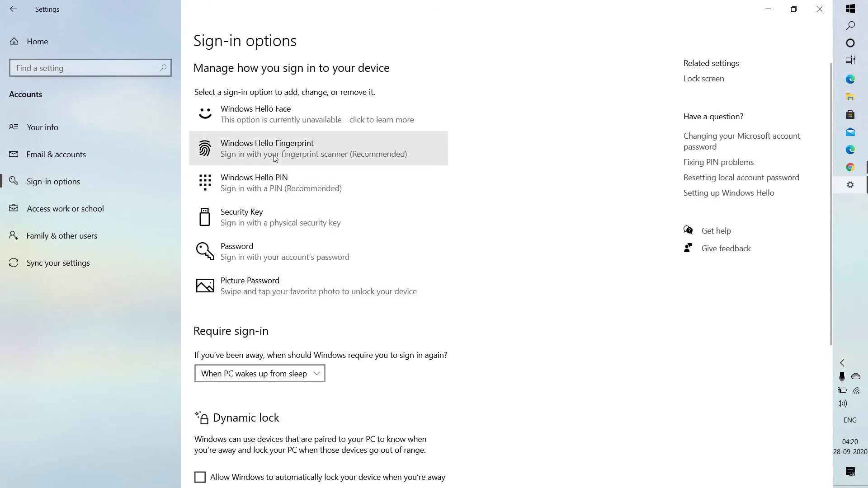
left_click(303, 157)
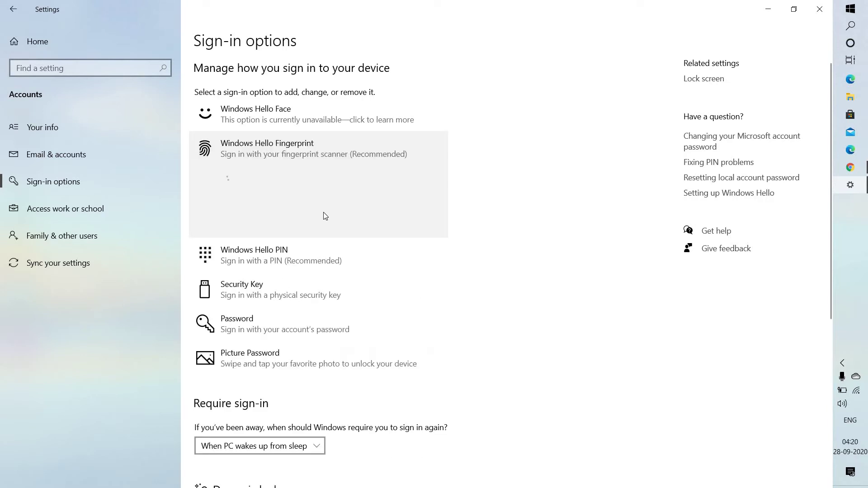
left_click(417, 222)
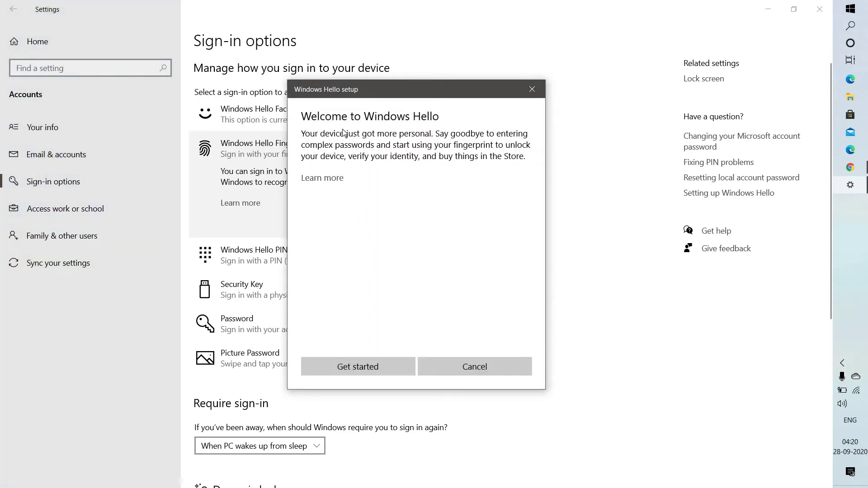
- Get started with Windows Hello, verify the PIN and scan the finger repeatedly
left_click(351, 364)
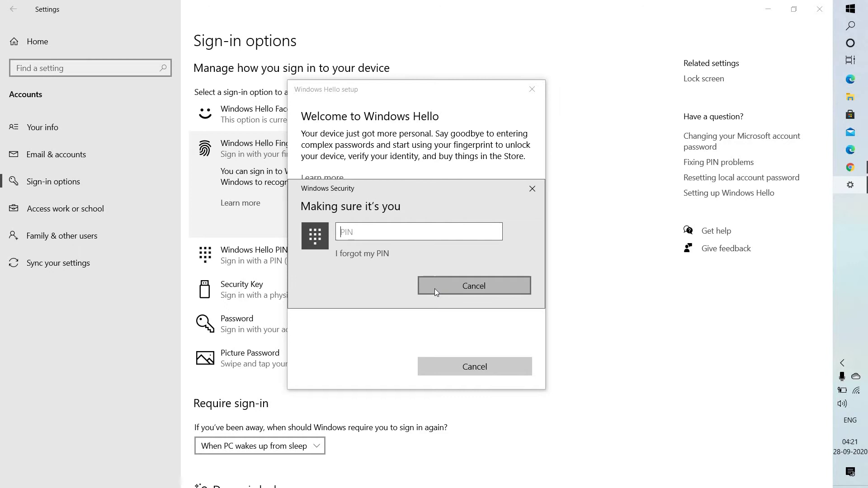
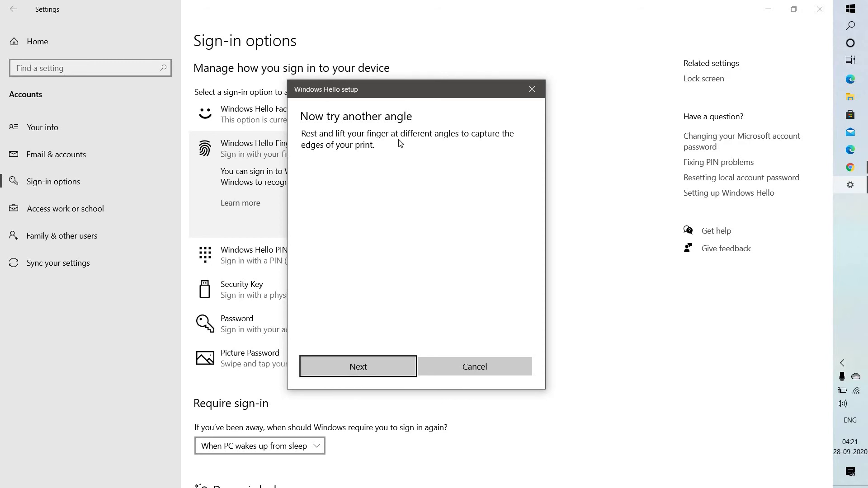
- Continue to the next stage and scan the finger's edges until 'All set!' shows
left_click(368, 365)
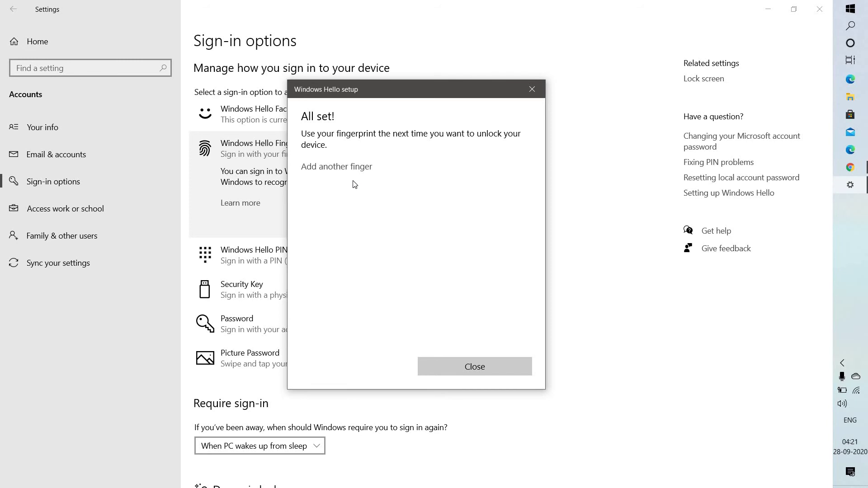
- Close the completed setup so Fingerprint shows 'You're all set up' with Add another/Remove
left_click(496, 372)
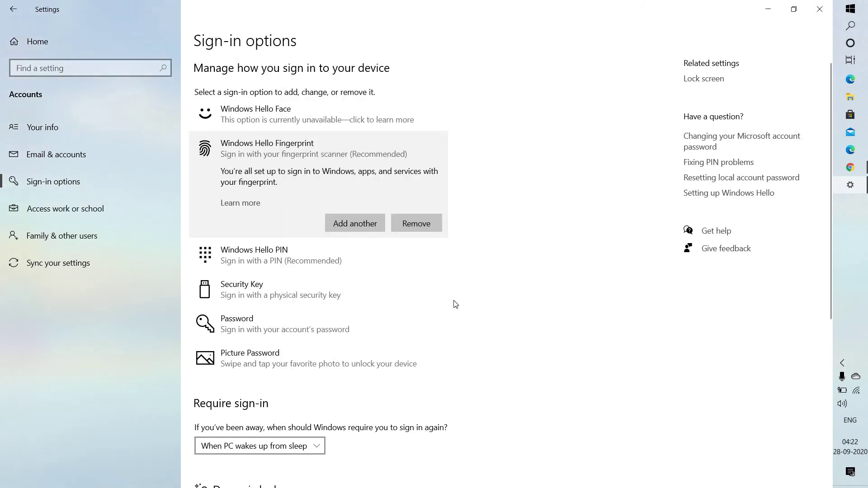